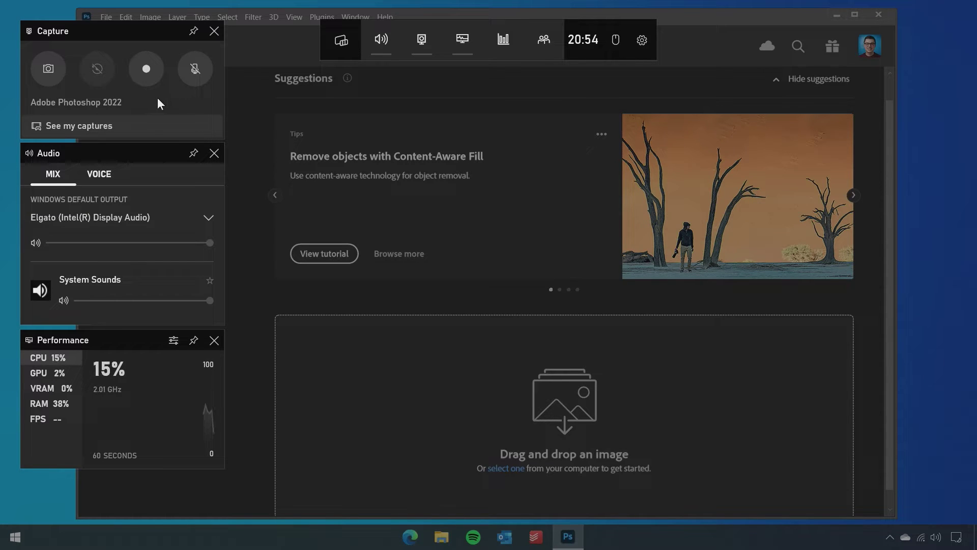
Turn on the Game Bar Capture microphone and start recording the Photoshop HELLO WORLD window
{"action": "left_click", "coordinate": [338, 41]}
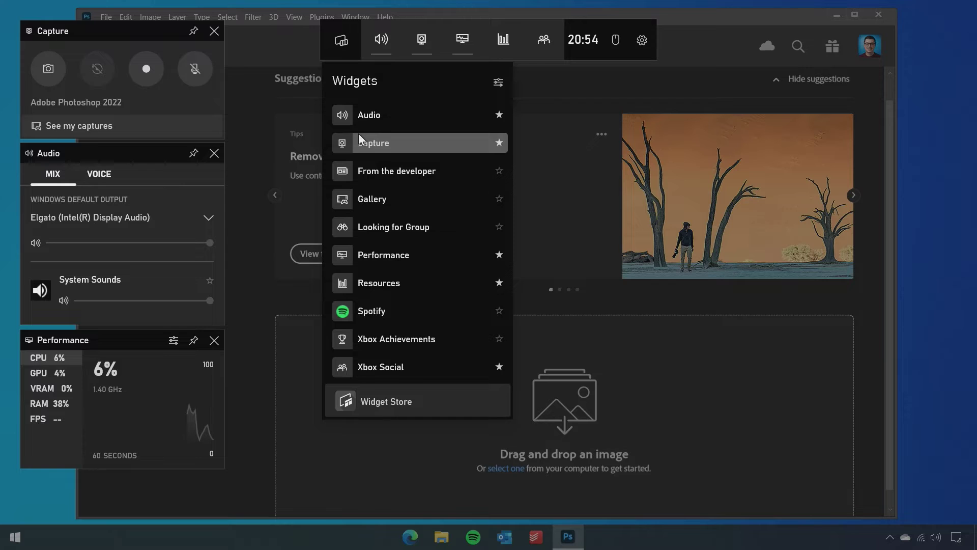
{"action": "left_click", "coordinate": [341, 41]}
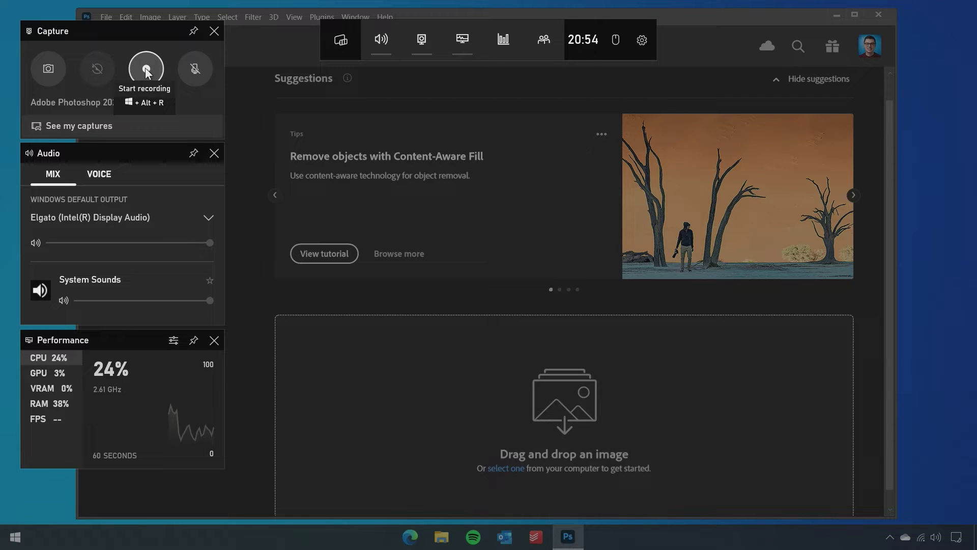
{"action": "left_click", "coordinate": [192, 71]}
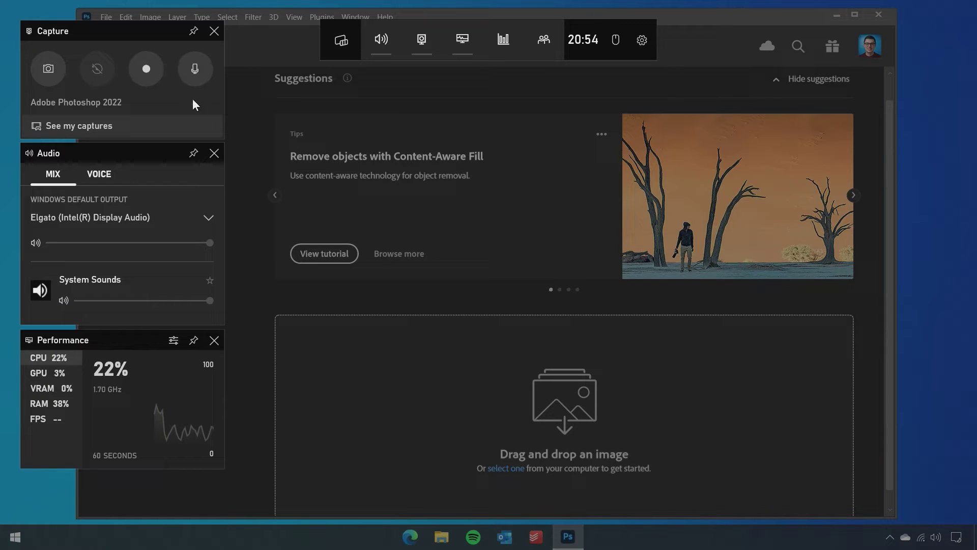
{"action": "left_click", "coordinate": [147, 71]}
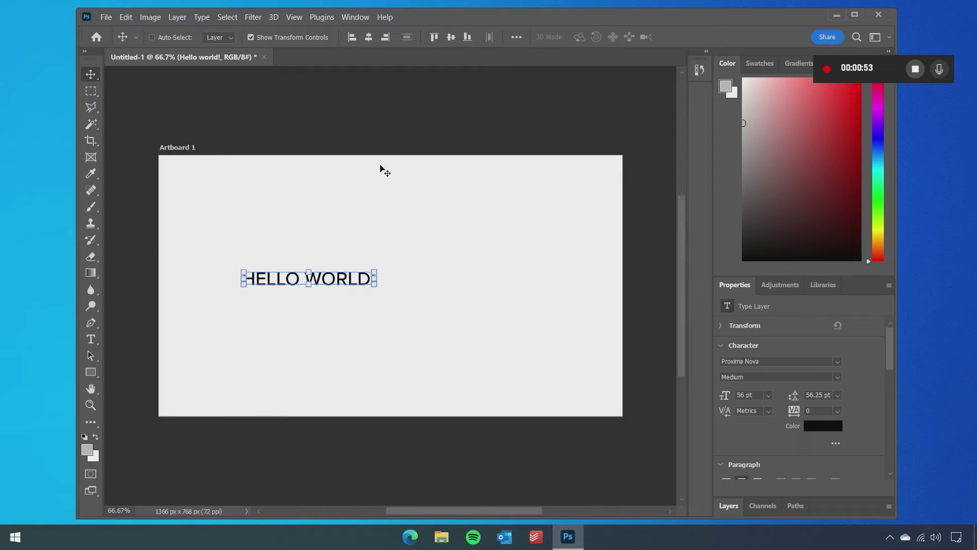
Stop the Xbox Game Bar recording from the capture status overlay
{"action": "left_click", "coordinate": [916, 71]}
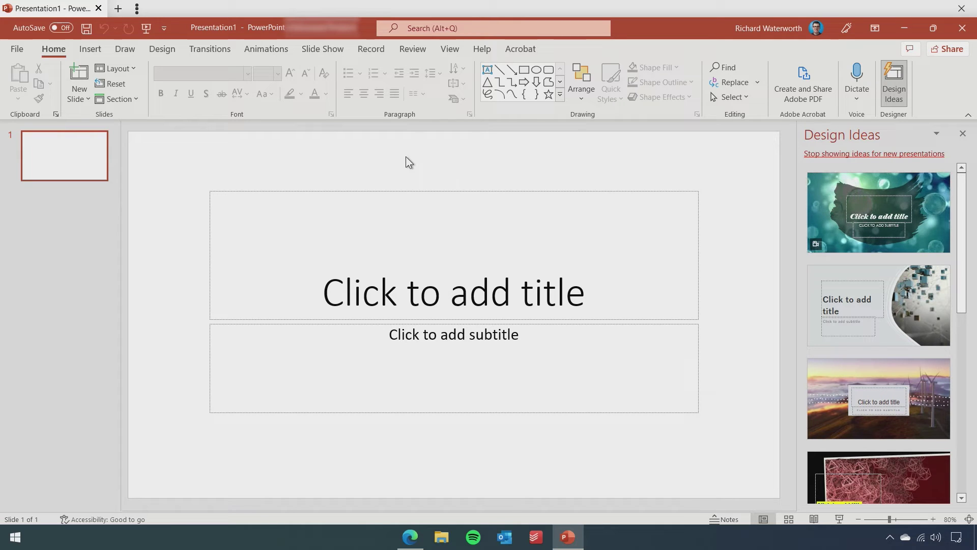
Start a Screen Recording from PowerPoint's Record tab after dismissing the welcome callout
{"action": "left_click", "coordinate": [374, 55]}
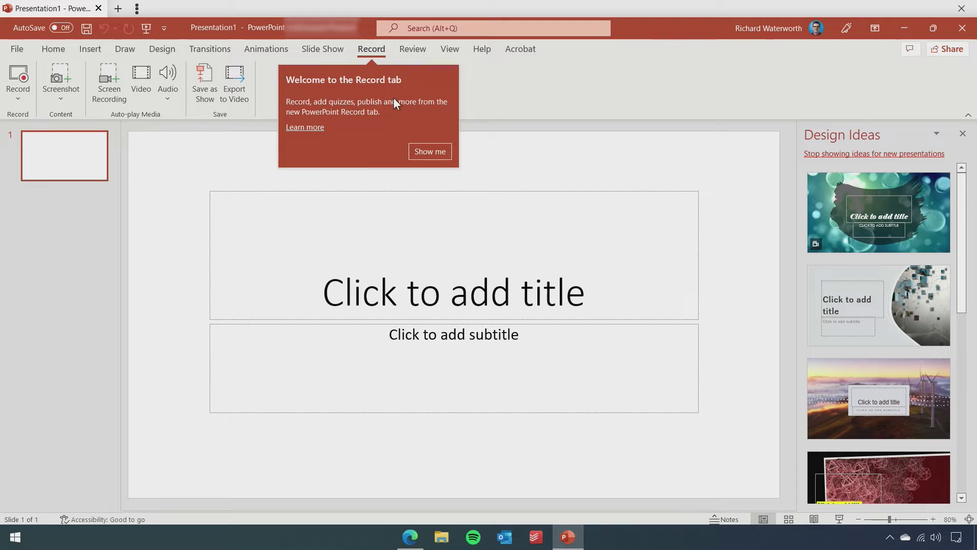
{"action": "left_click", "coordinate": [182, 154]}
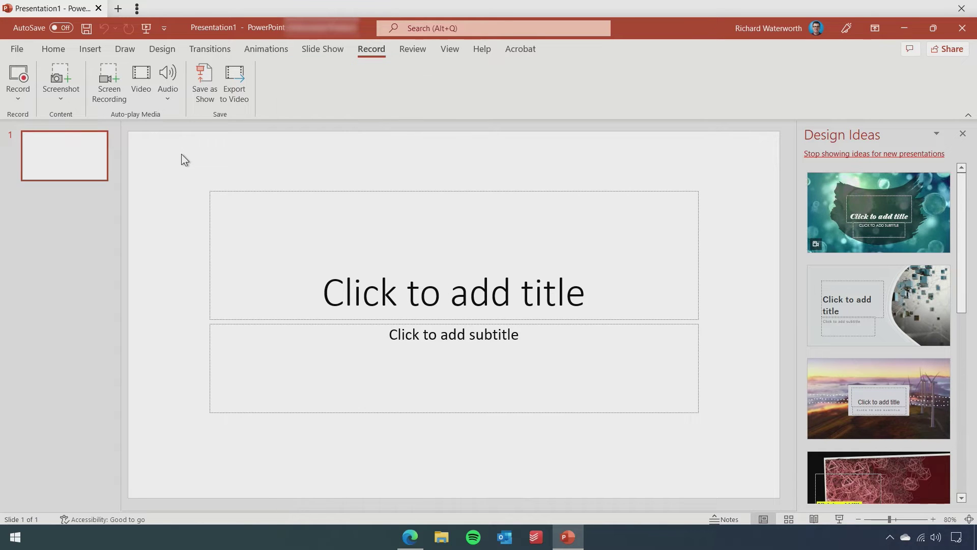
{"action": "left_click", "coordinate": [115, 93]}
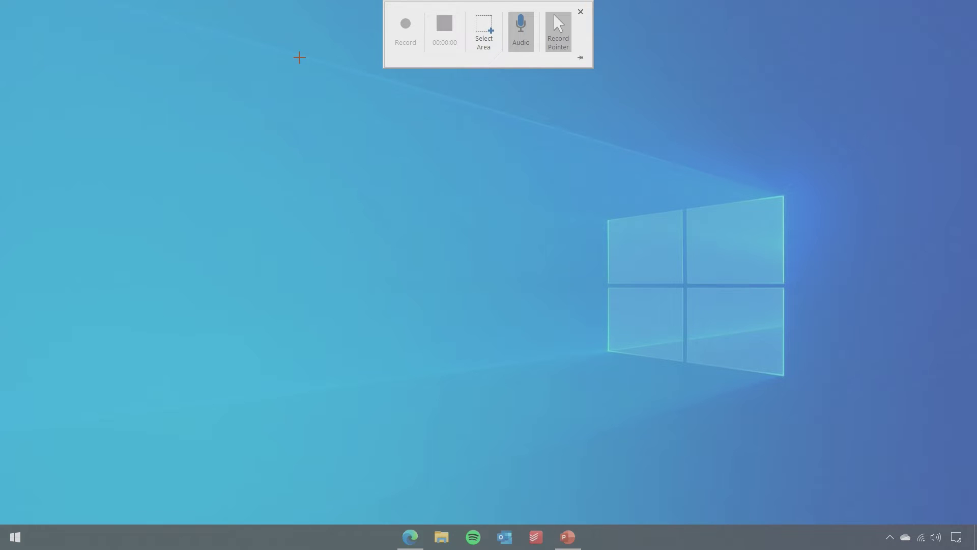
Select the full 1920x1080 screen as the capture area and begin recording
{"action": "left_click_drag", "start_coordinate": [1, 1], "coordinate": [976, 549]}
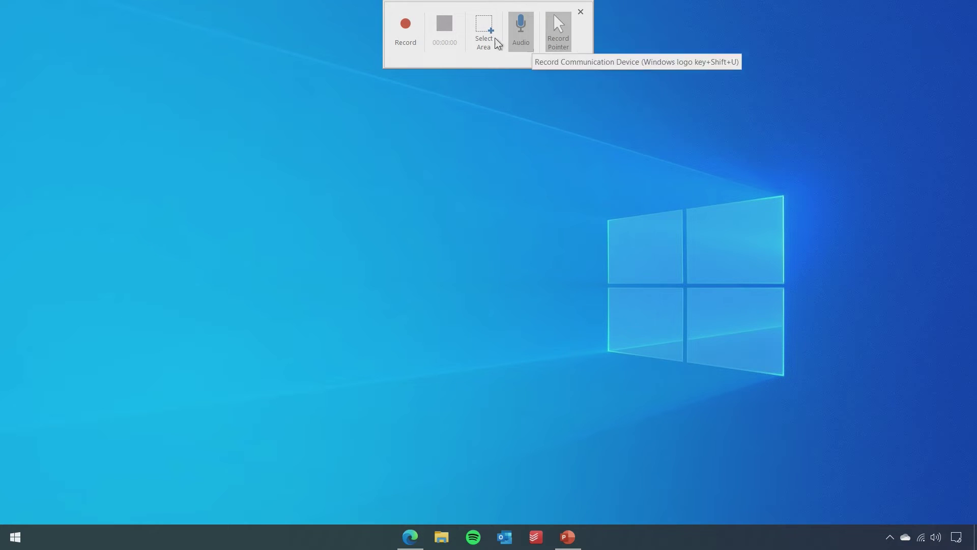
{"action": "left_click", "coordinate": [403, 30]}
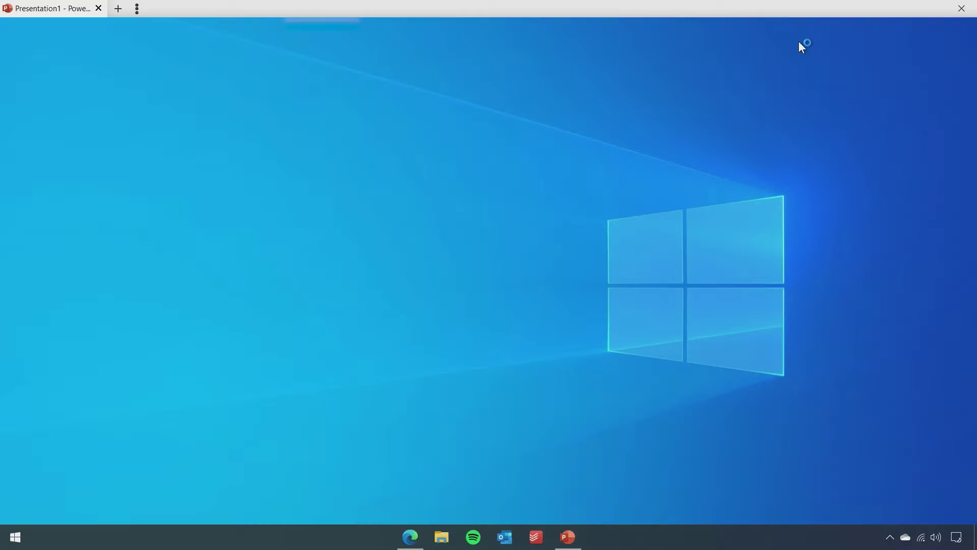
Stop the recording with Win+Shift+Q and choose Save Media as for the inserted video
{"action": "key", "text": "super+shift+q"}
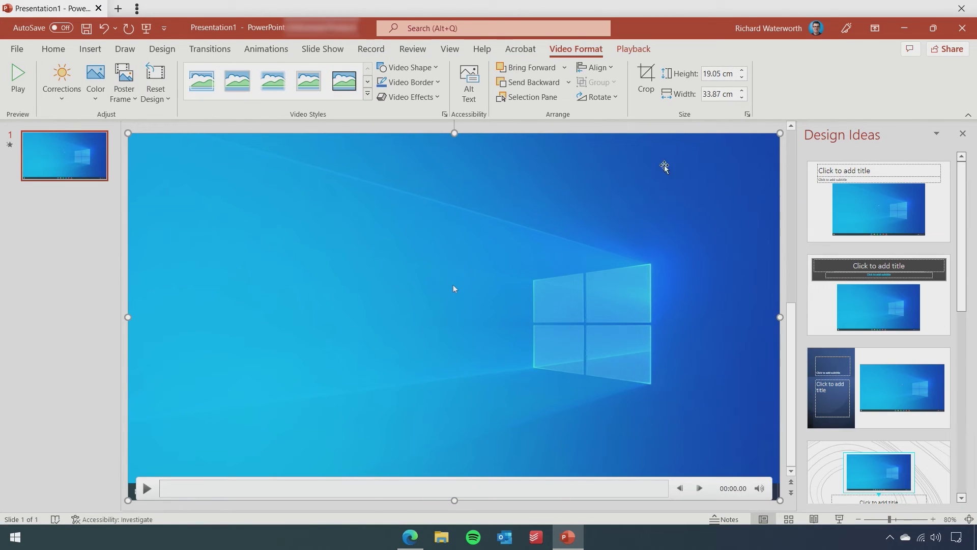
{"action": "left_click", "coordinate": [645, 56]}
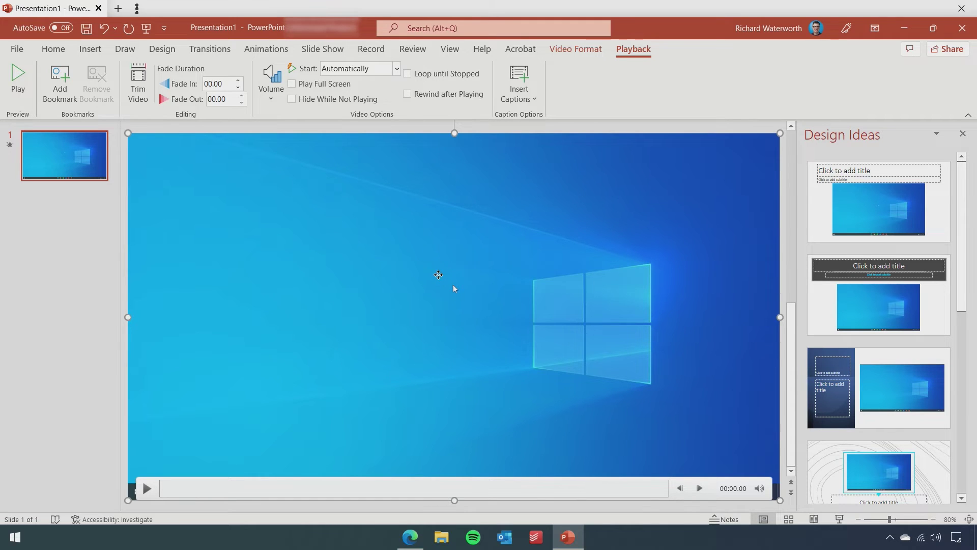
{"action": "right_click", "coordinate": [438, 275]}
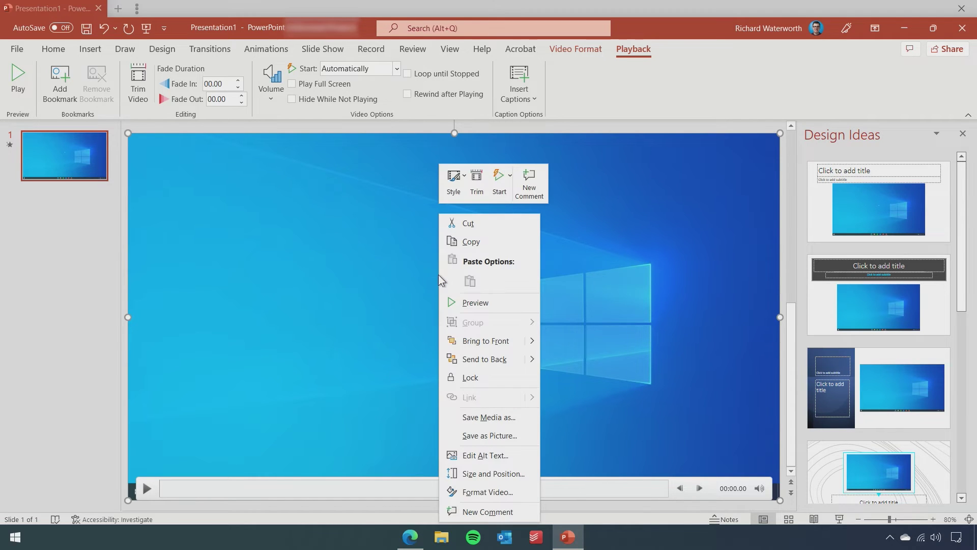
{"action": "left_click", "coordinate": [491, 421]}
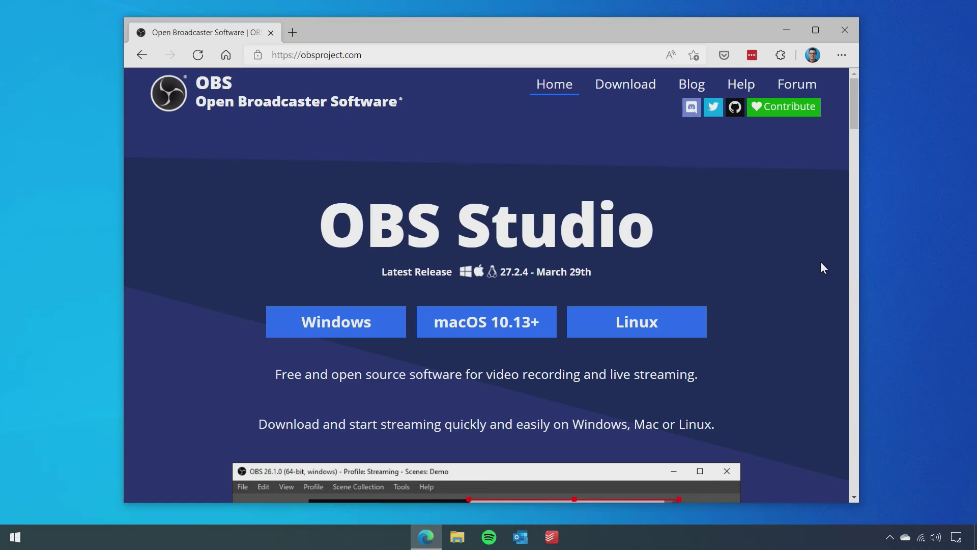
Scroll down through the obsproject.com page in Microsoft Edge
{"action": "scroll", "coordinate": [821, 262], "scroll_direction": "down", "scroll_amount": 5}
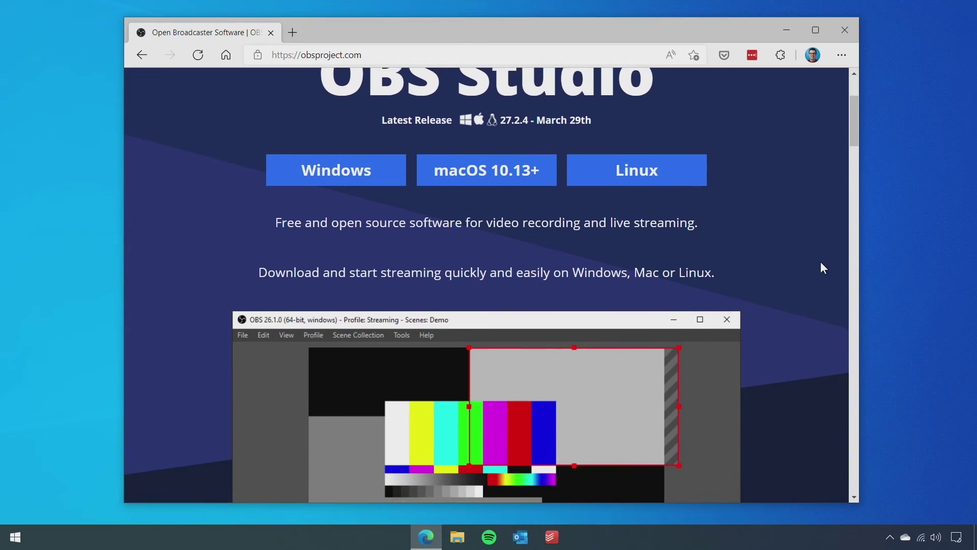
{"action": "scroll", "coordinate": [820, 262], "scroll_direction": "down", "scroll_amount": 4}
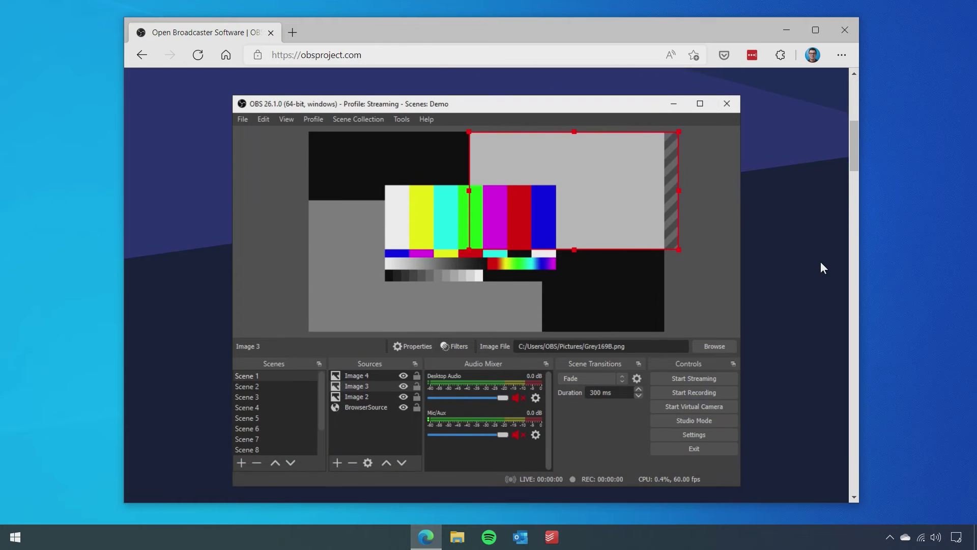
{"action": "scroll", "coordinate": [820, 261], "scroll_direction": "down", "scroll_amount": 4}
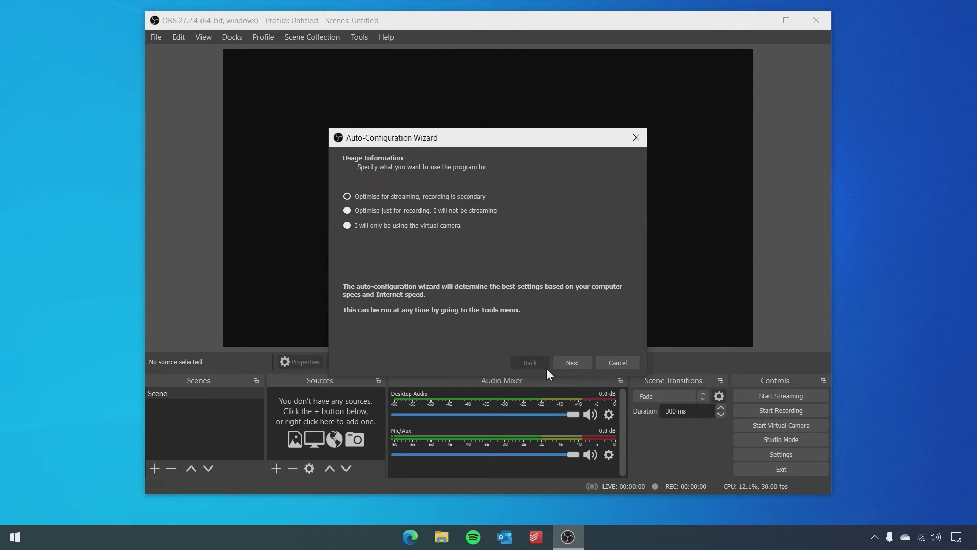
Choose 'Optimise just for recording' in the Auto-Configuration Wizard and apply its recommended settings
{"action": "left_click", "coordinate": [476, 214]}
{"action": "left_click", "coordinate": [564, 359]}
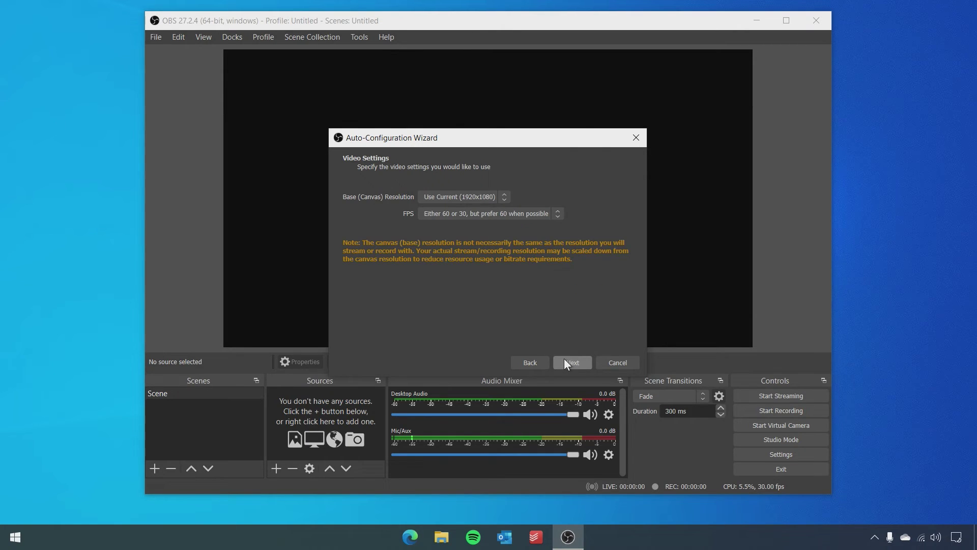
{"action": "left_click", "coordinate": [564, 358]}
{"action": "left_click", "coordinate": [559, 365]}
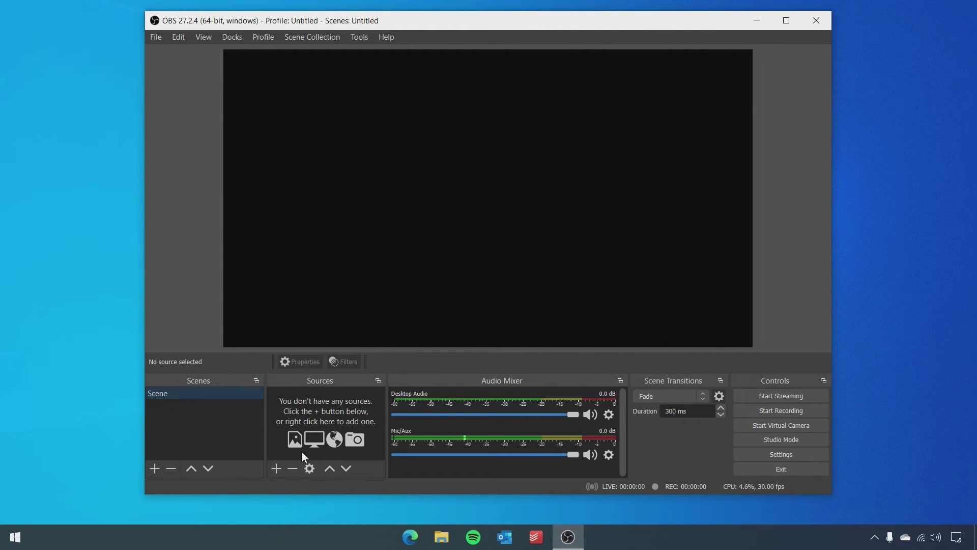
Add a Display Capture source set to Display 1 (Primary Monitor), 1920x1080
{"action": "left_click", "coordinate": [280, 467]}
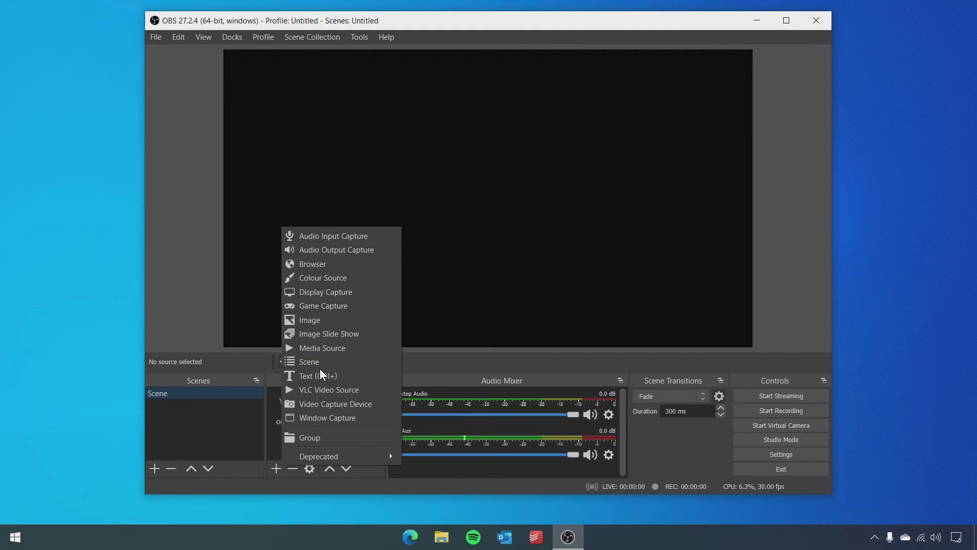
{"action": "left_click", "coordinate": [350, 295]}
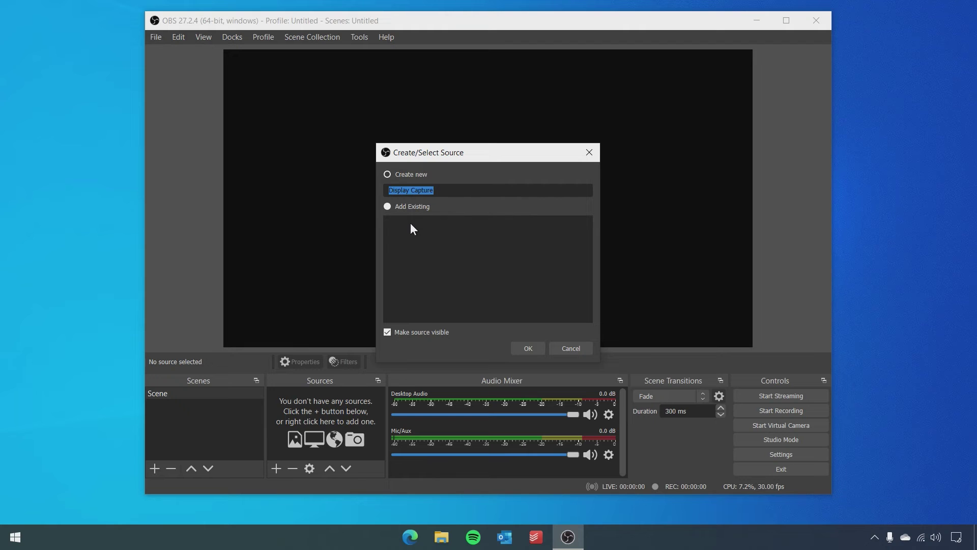
{"action": "left_click", "coordinate": [520, 350]}
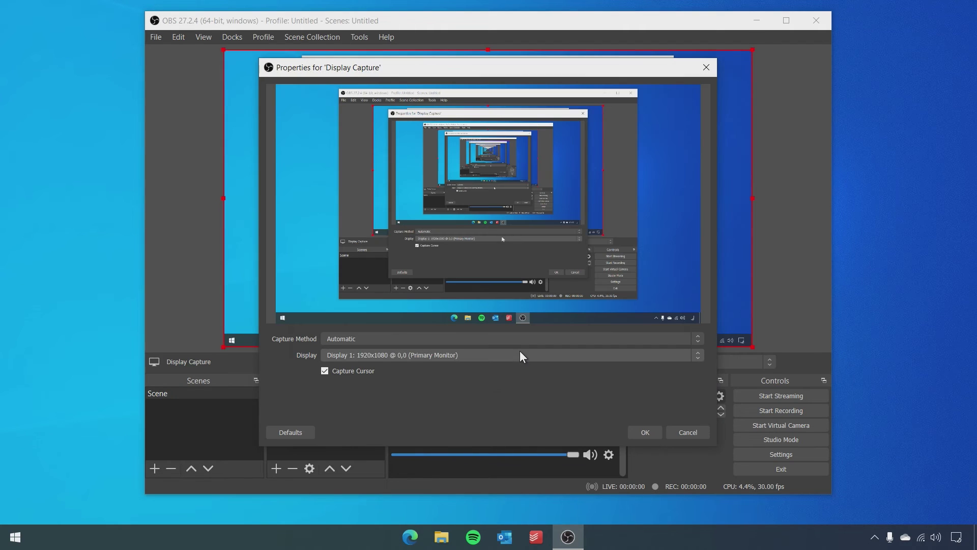
{"action": "left_click", "coordinate": [504, 354]}
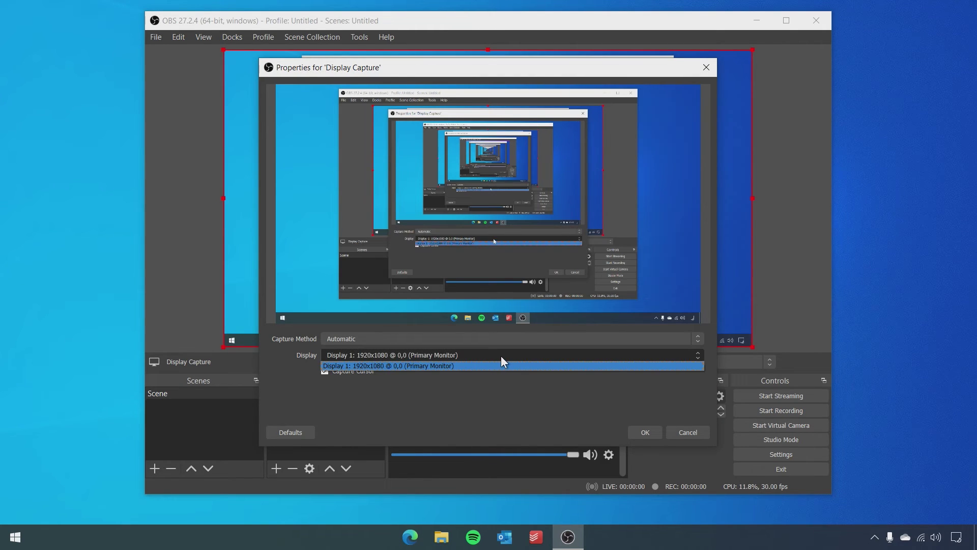
{"action": "left_click", "coordinate": [501, 363]}
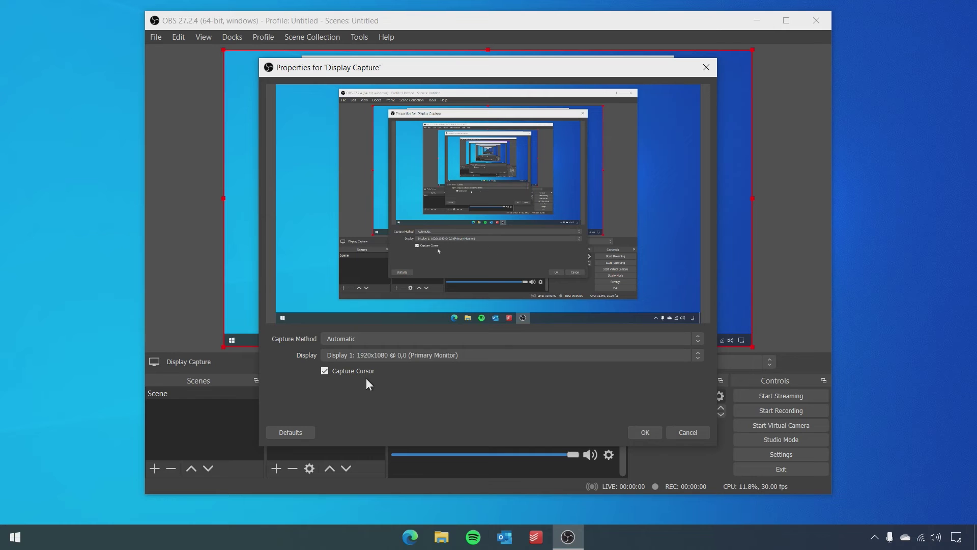
{"action": "left_click", "coordinate": [645, 432]}
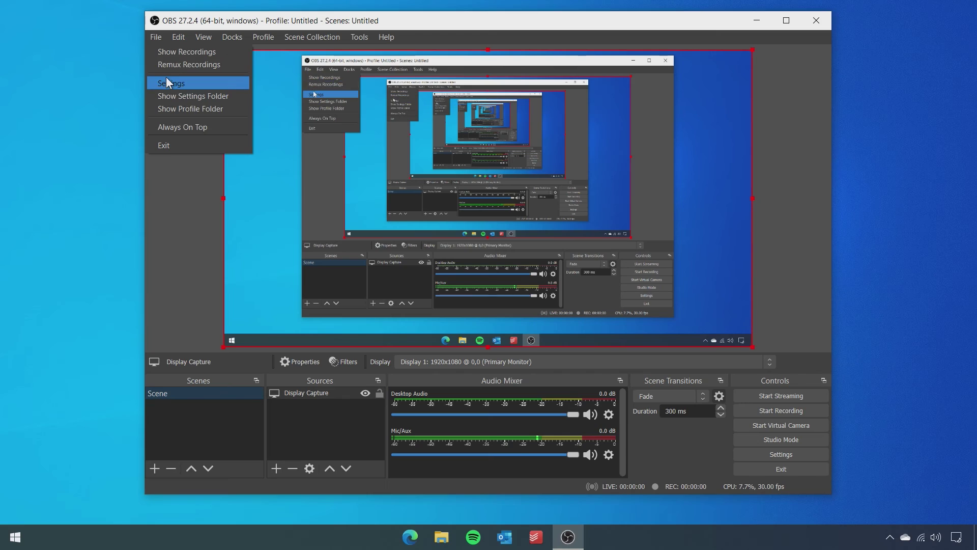
Set the Recording Format to mp4 under Settings > Output and save
{"action": "left_click", "coordinate": [165, 79]}
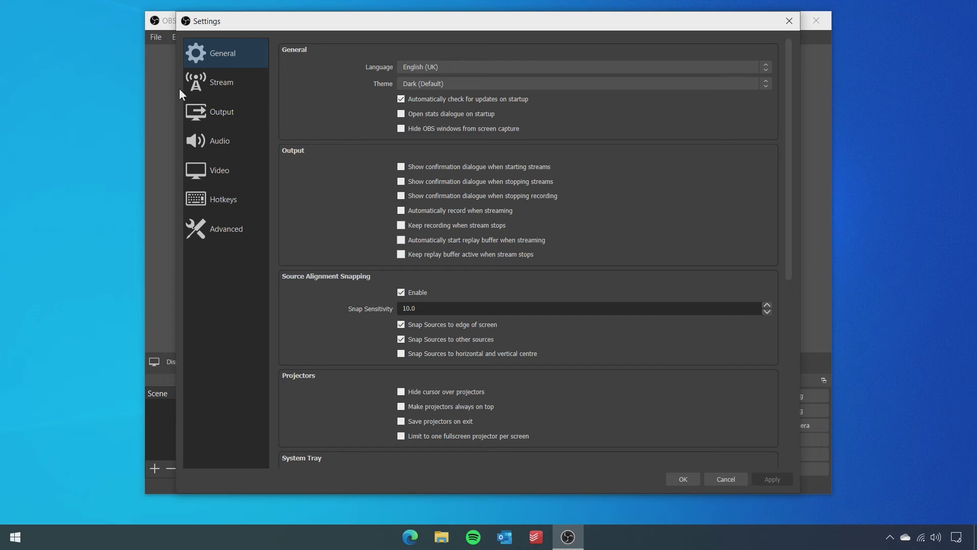
{"action": "left_click", "coordinate": [221, 113]}
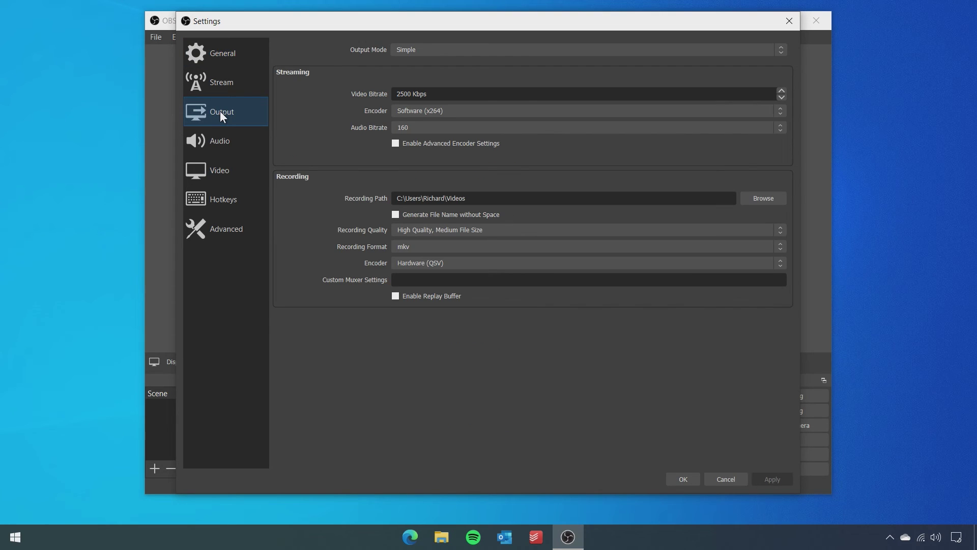
{"action": "left_click", "coordinate": [428, 248]}
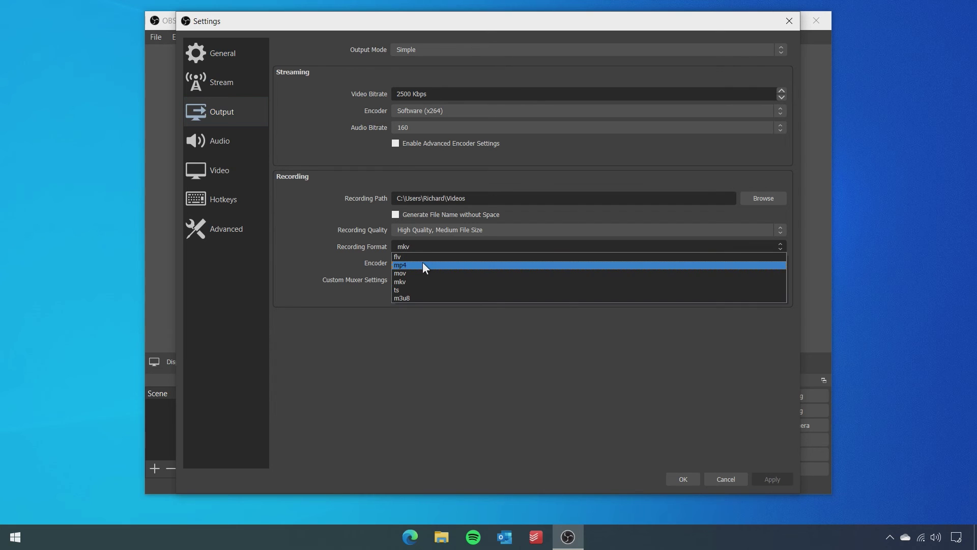
{"action": "left_click", "coordinate": [423, 265]}
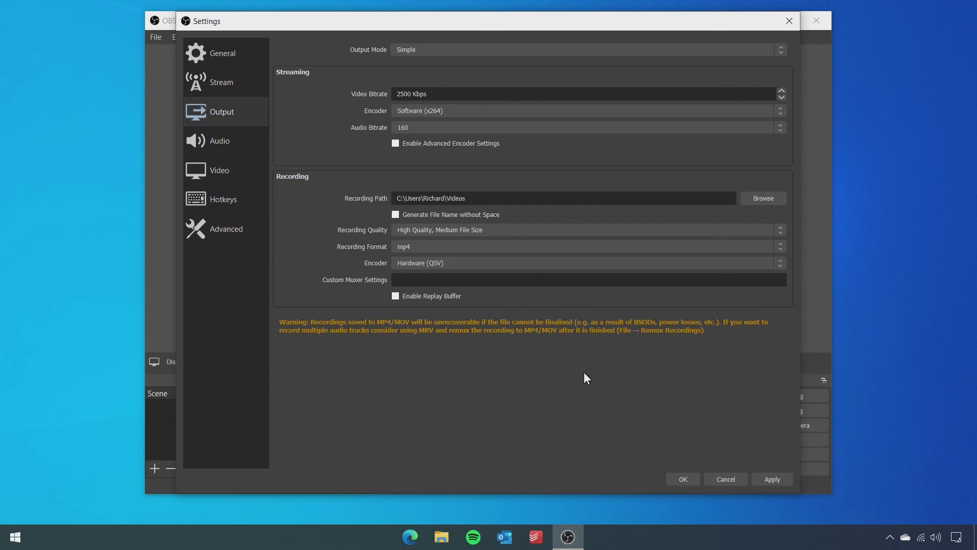
{"action": "left_click", "coordinate": [694, 477]}
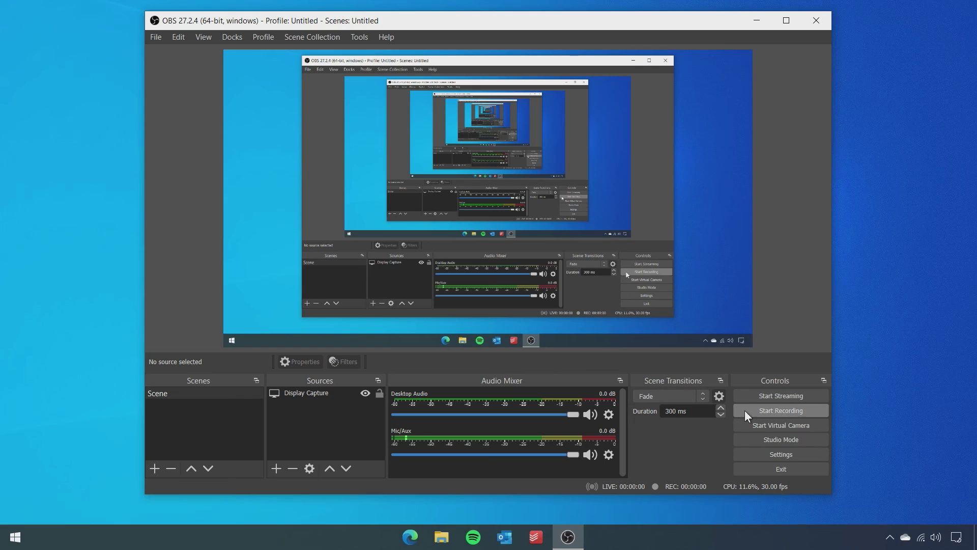
Start recording the Display Capture scene and minimise the OBS window
{"action": "left_click", "coordinate": [753, 410]}
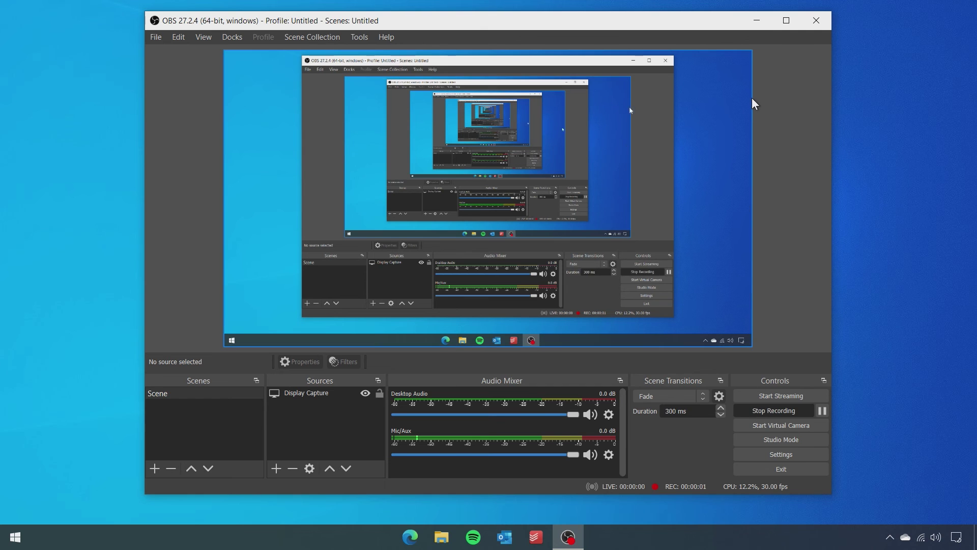
{"action": "left_click", "coordinate": [753, 21]}
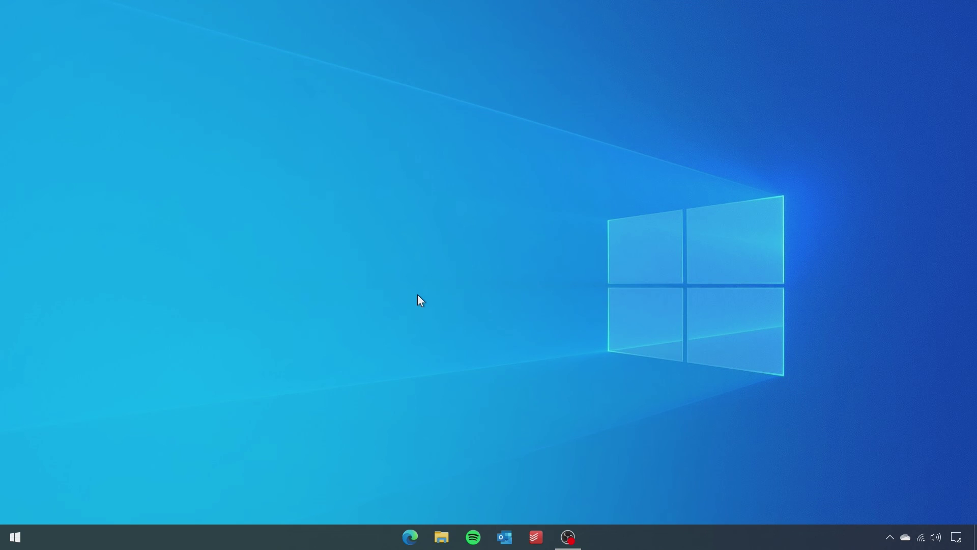